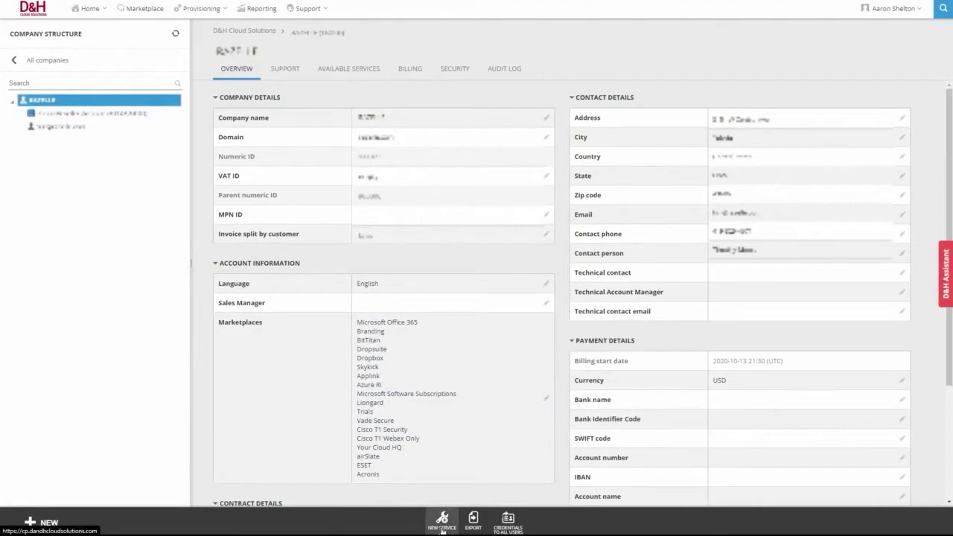
Start a service order, search for "webex", select CISCO Webex Meeting Center / Named User, and continue past the terms to its configuration
click(442, 531)
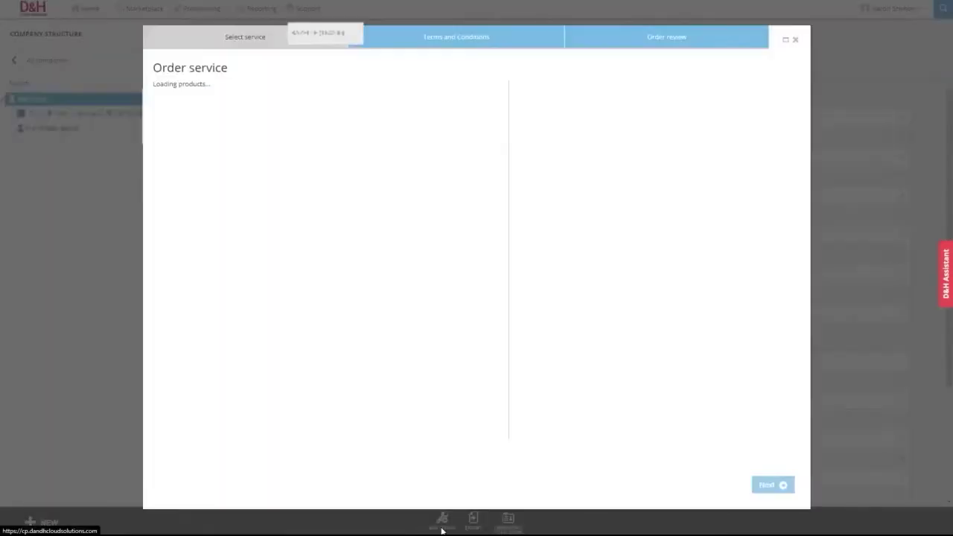
click(303, 85)
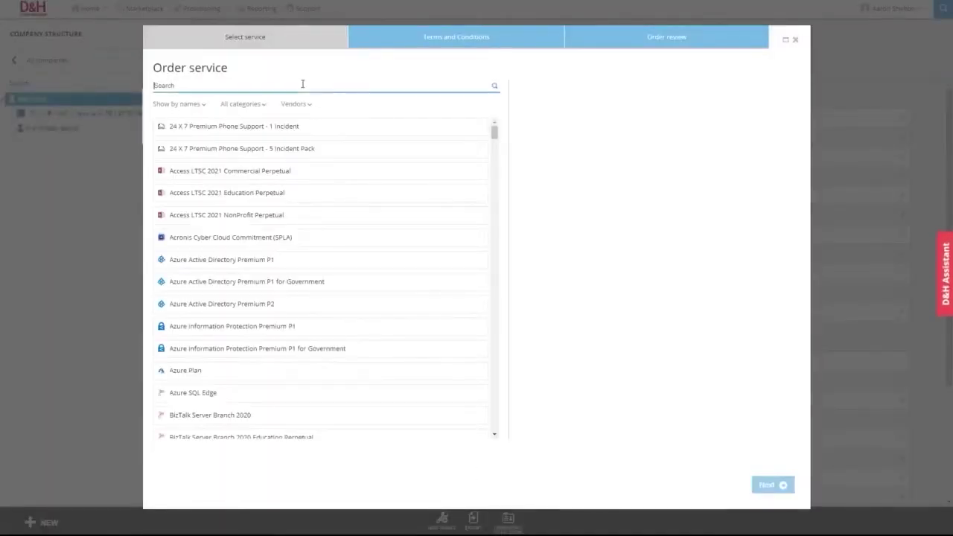
text(webex)
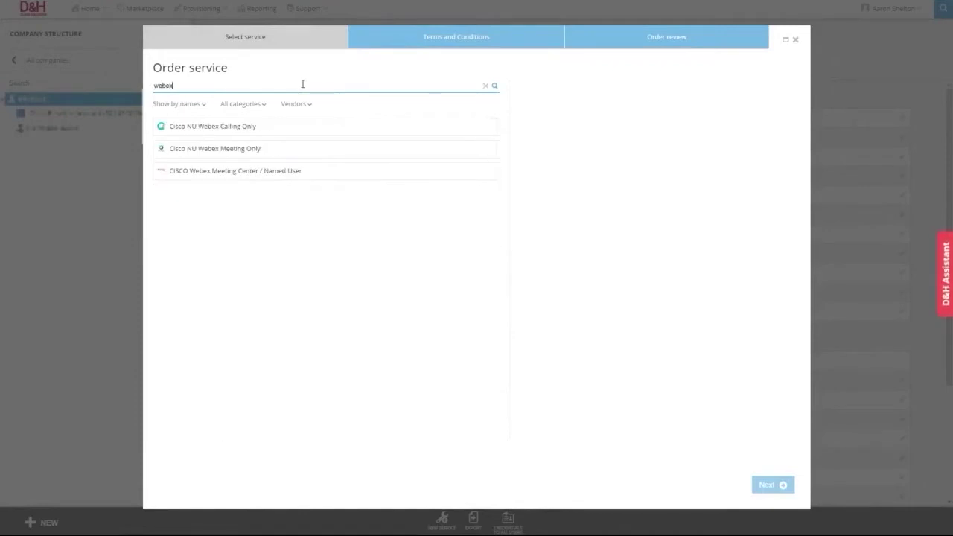
click(309, 178)
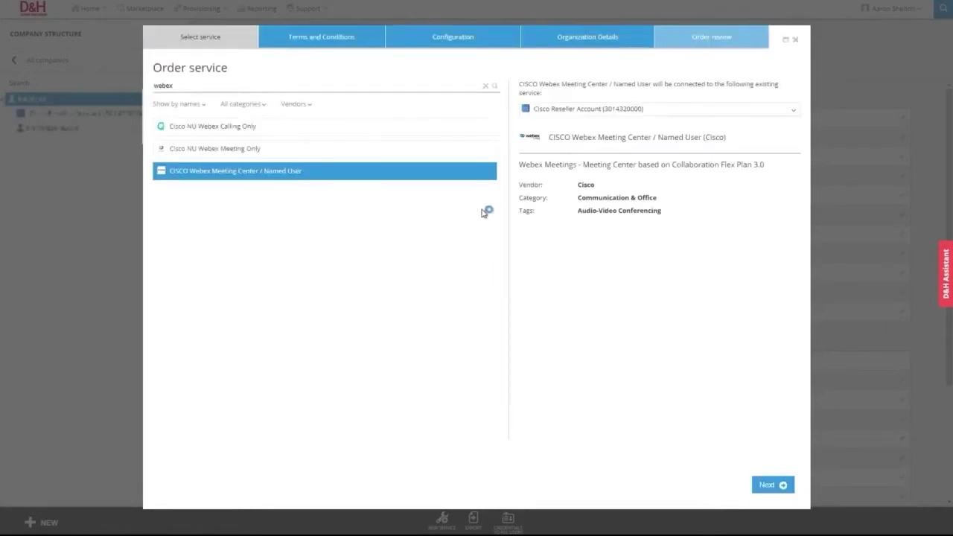
click(764, 487)
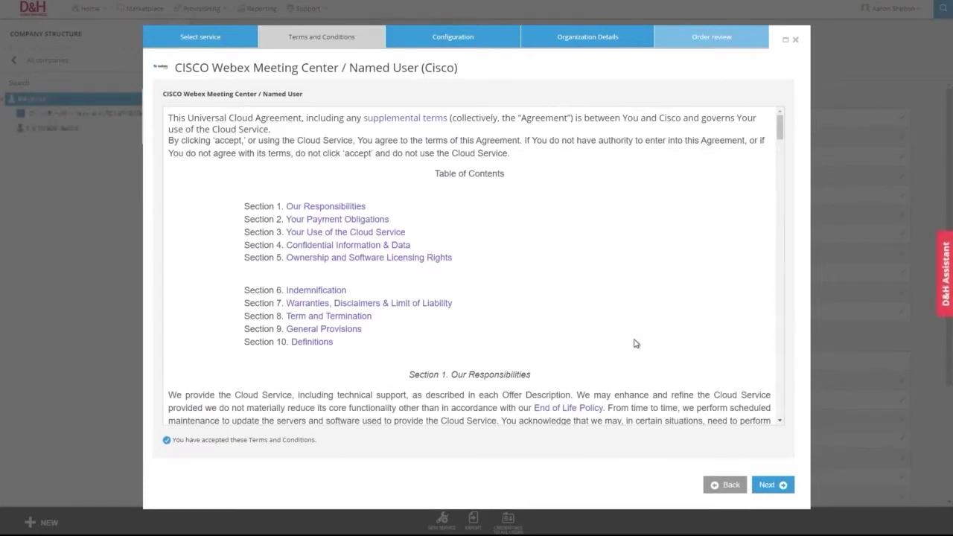
click(774, 485)
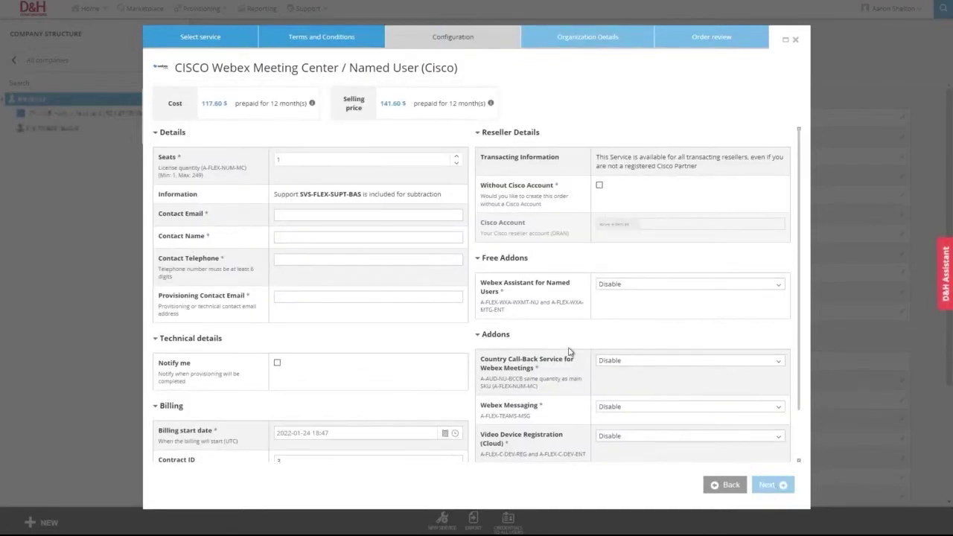
Set the order to 25 seats and fill in the contact's email and name
double_click(279, 158)
text(25)
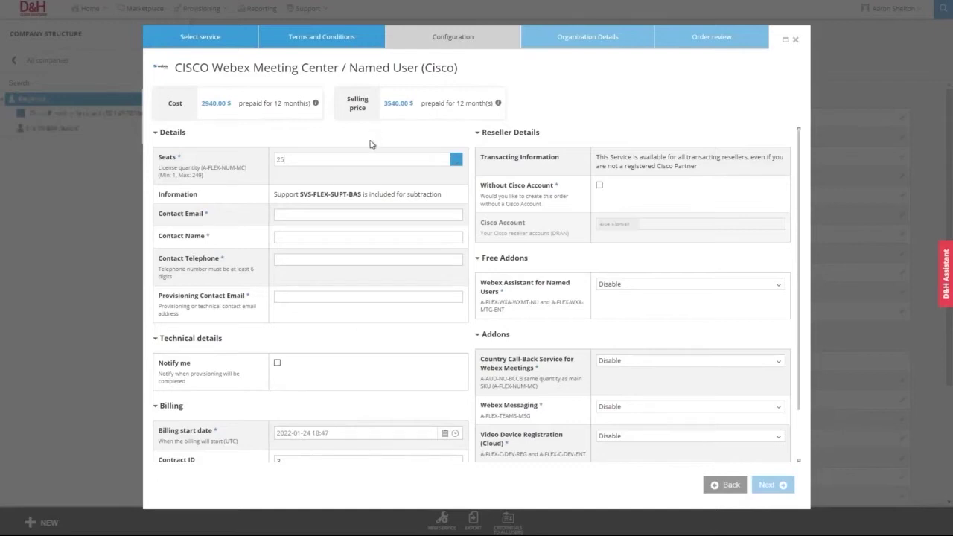
click(315, 215)
text(contact@contact.com)
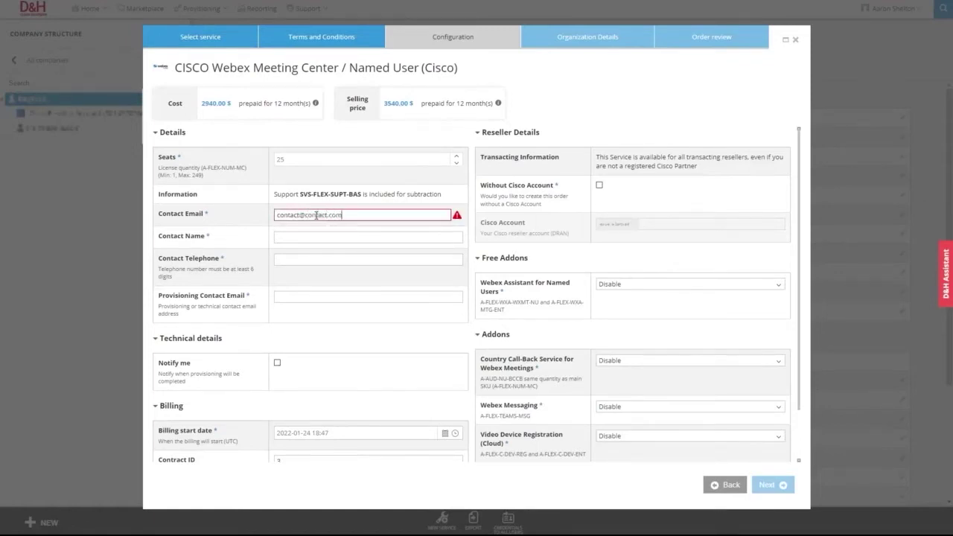
key(Tab)
text(Contat)
text(t EndCustomer)
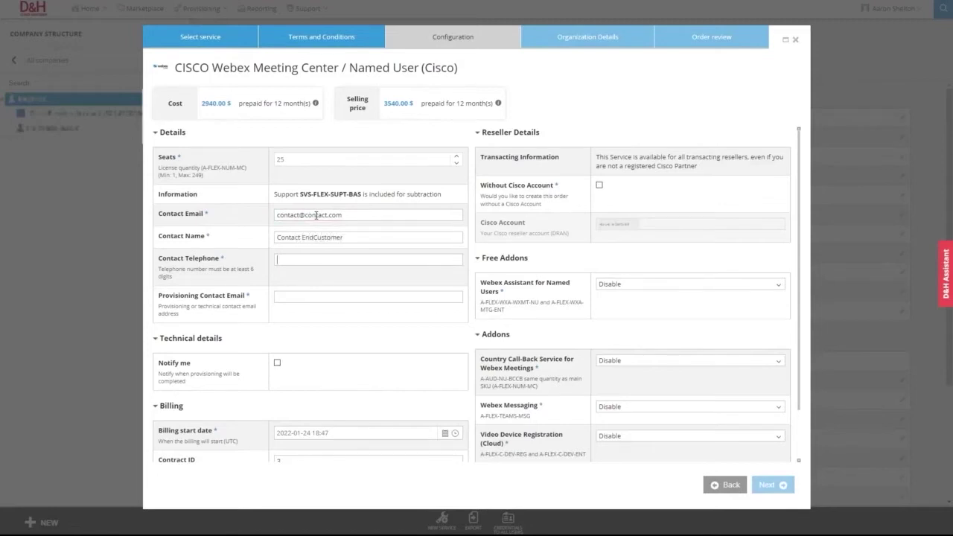
Enter the contact telephone and provisioning contact email, and enable the notification for completed provisioning
key(Tab)
text(8008)
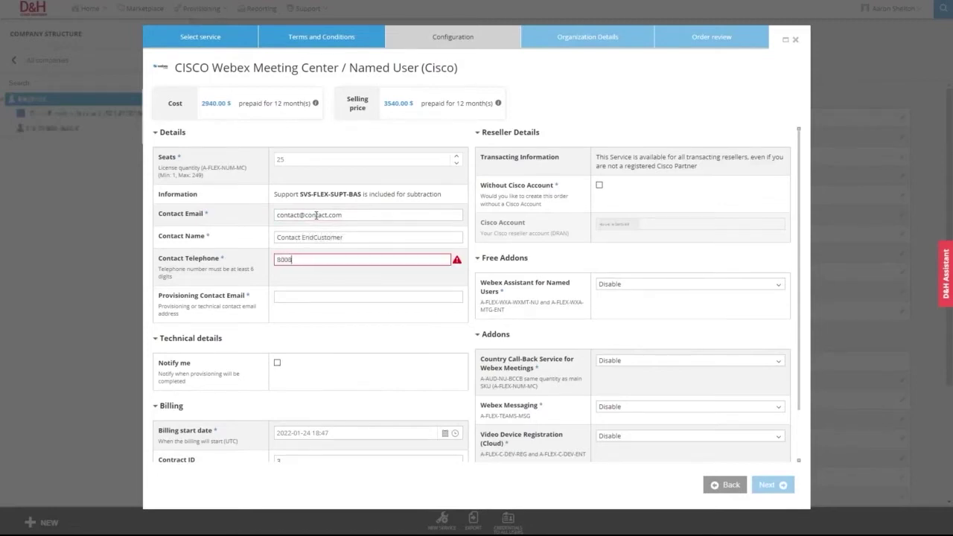
text(0080000000)
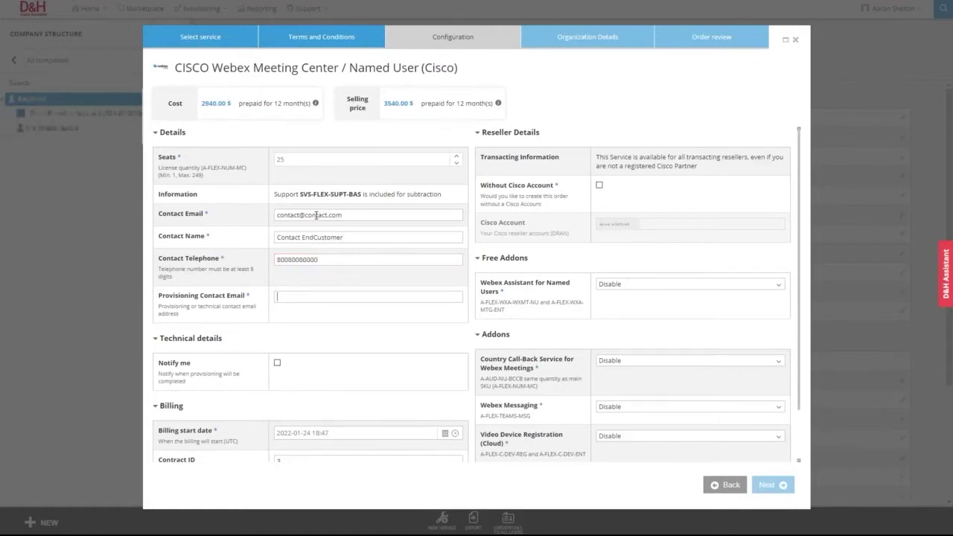
key(Tab)
text(yourcompany)
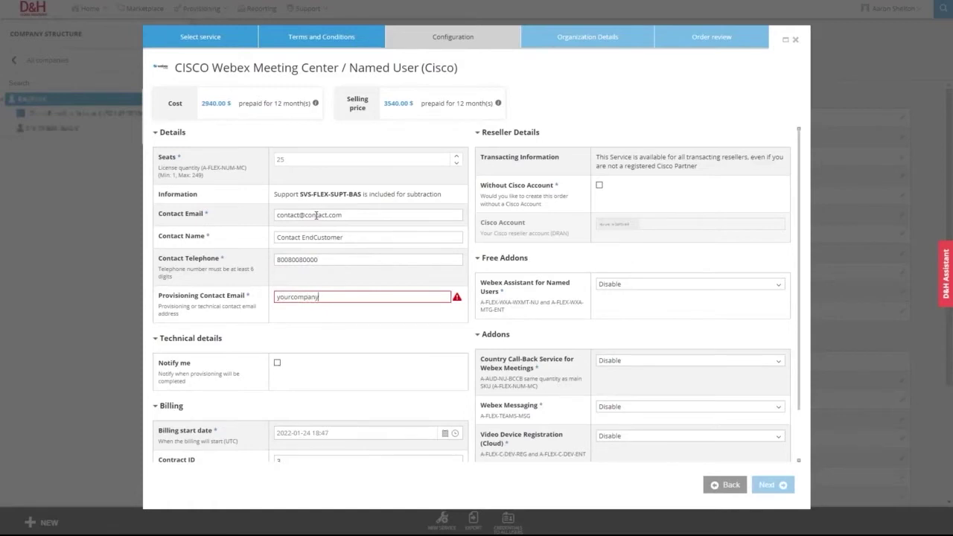
text(@yourcompany.com)
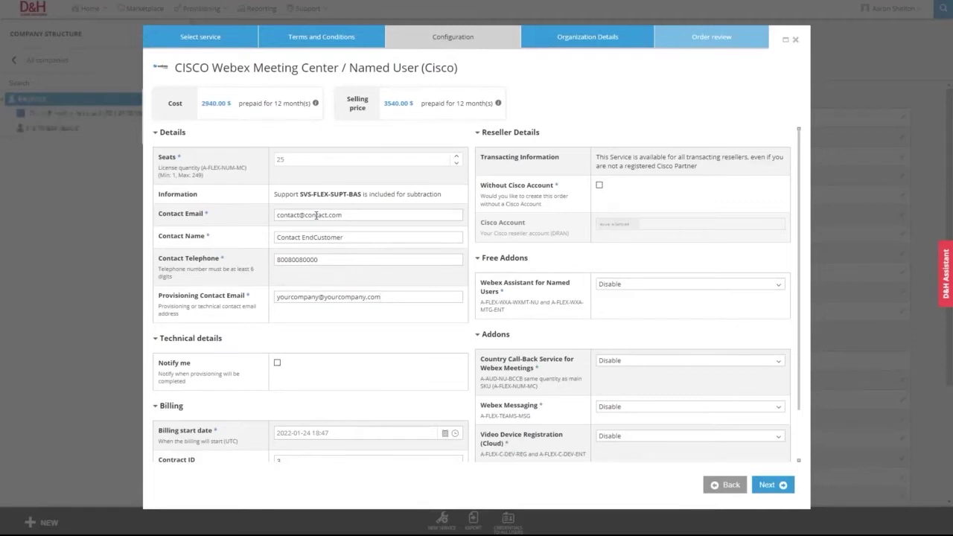
scroll(374, 351, down, 1)
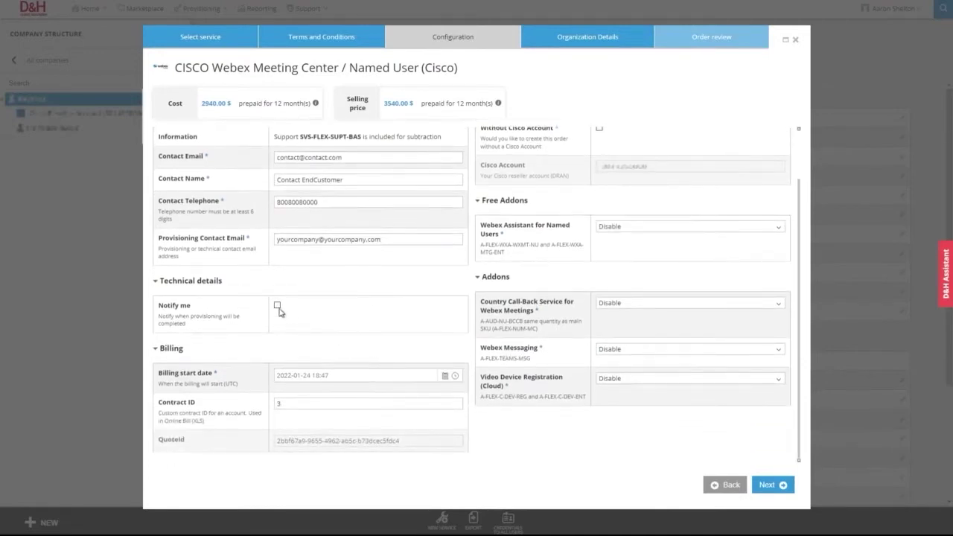
click(277, 306)
Enable the free Webex Assistant for Named Users addon with a quantity of 10
scroll(358, 388, up, 2)
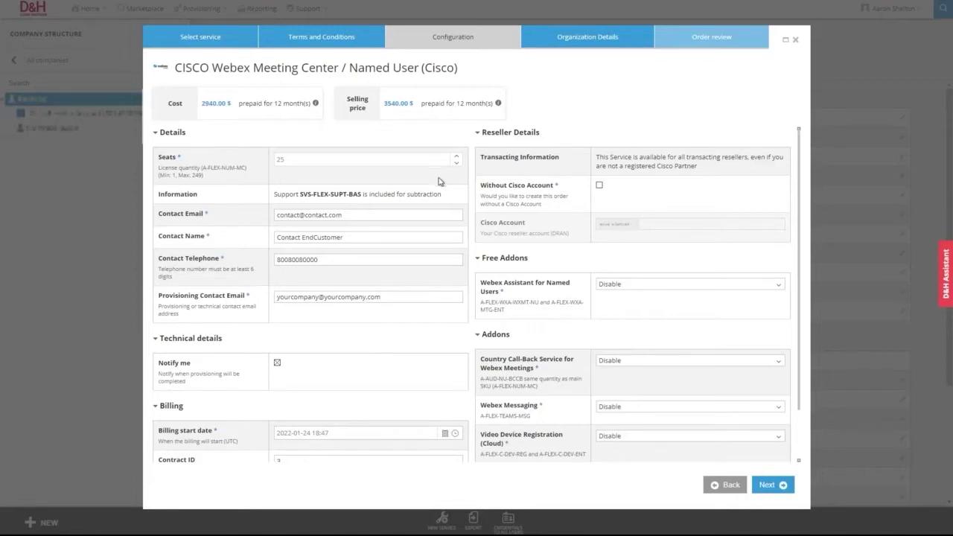
click(647, 292)
click(646, 292)
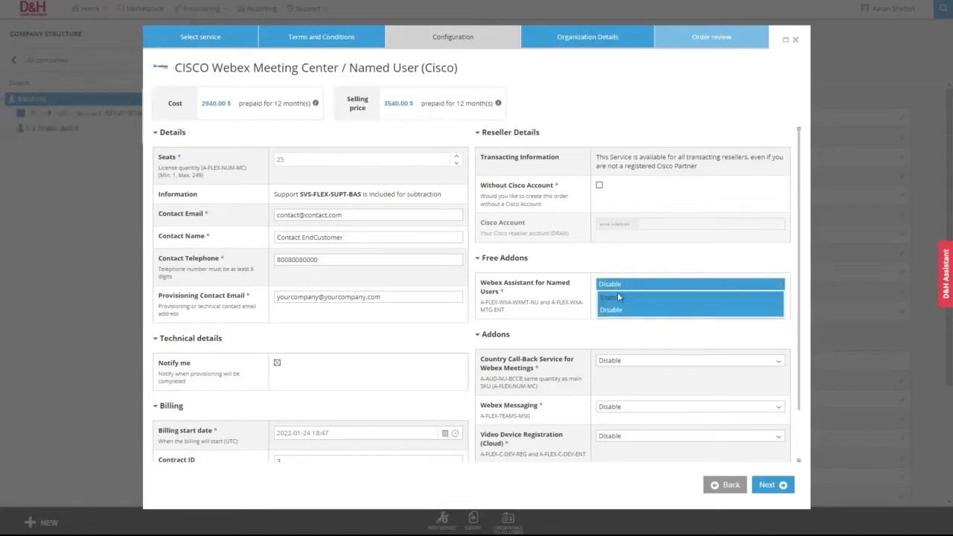
click(617, 298)
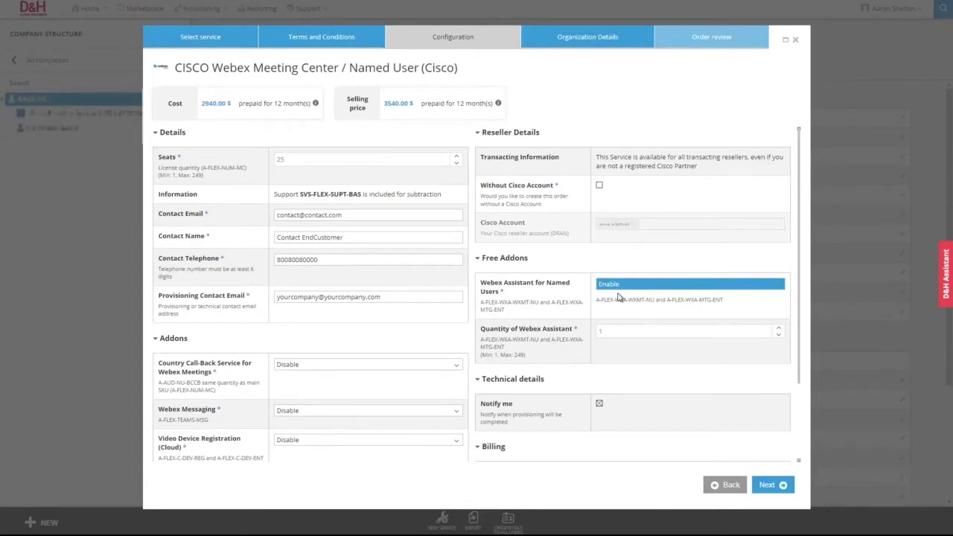
click(638, 331)
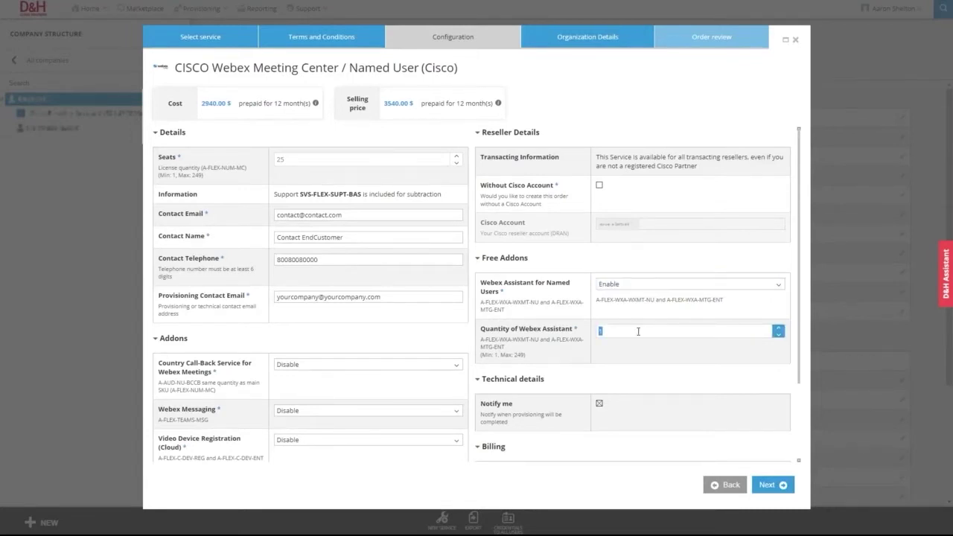
text(10)
Enable the Webex Messaging addon with a quantity of 10, leaving the Country Call-Back Service disabled
scroll(522, 373, down, 2)
click(401, 274)
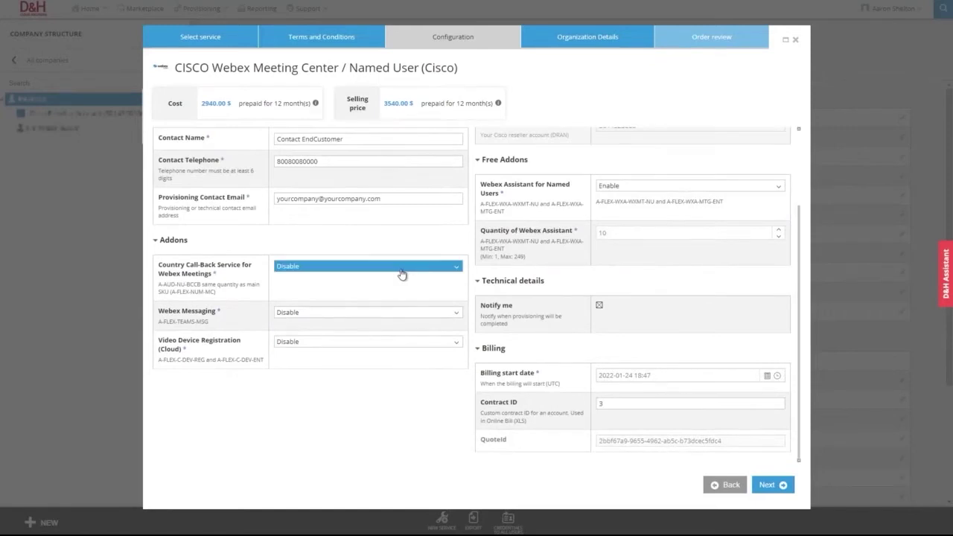
click(401, 275)
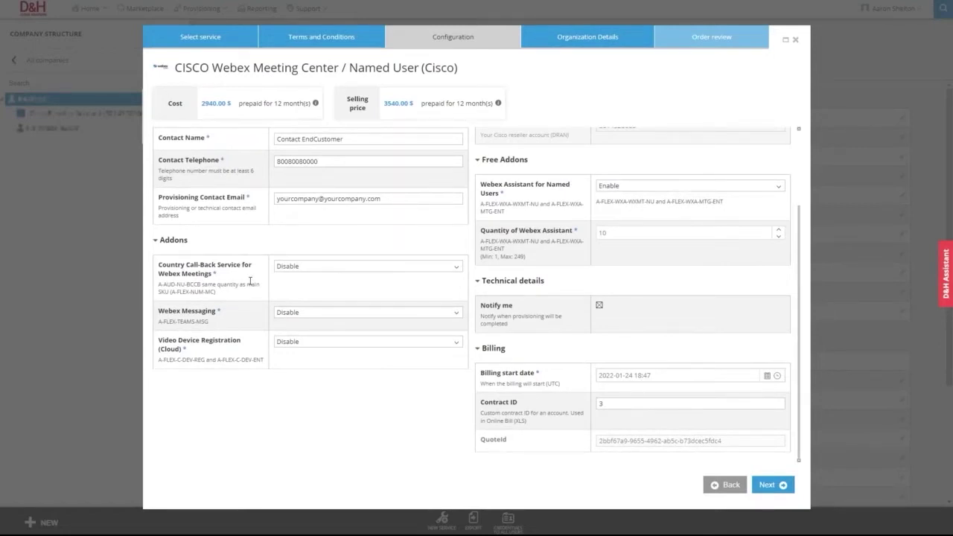
click(332, 316)
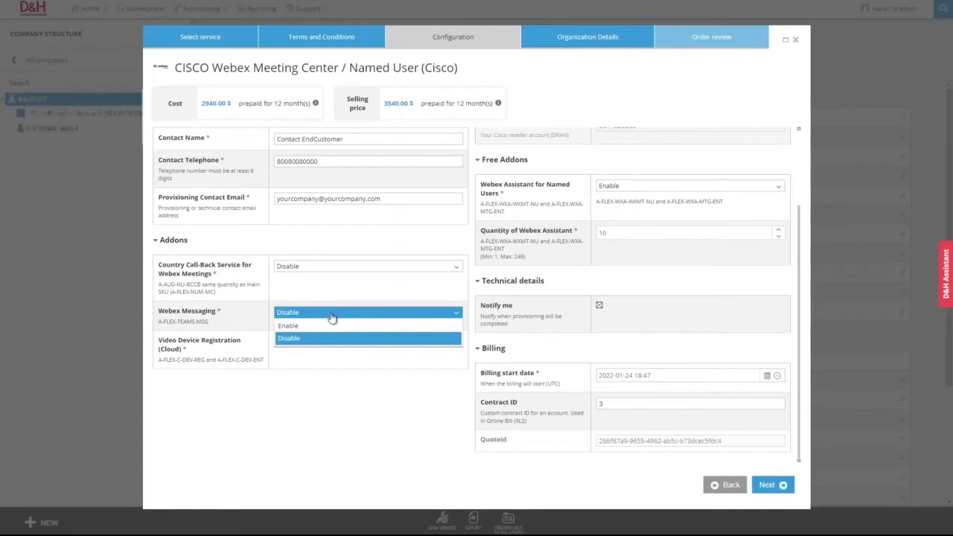
click(322, 325)
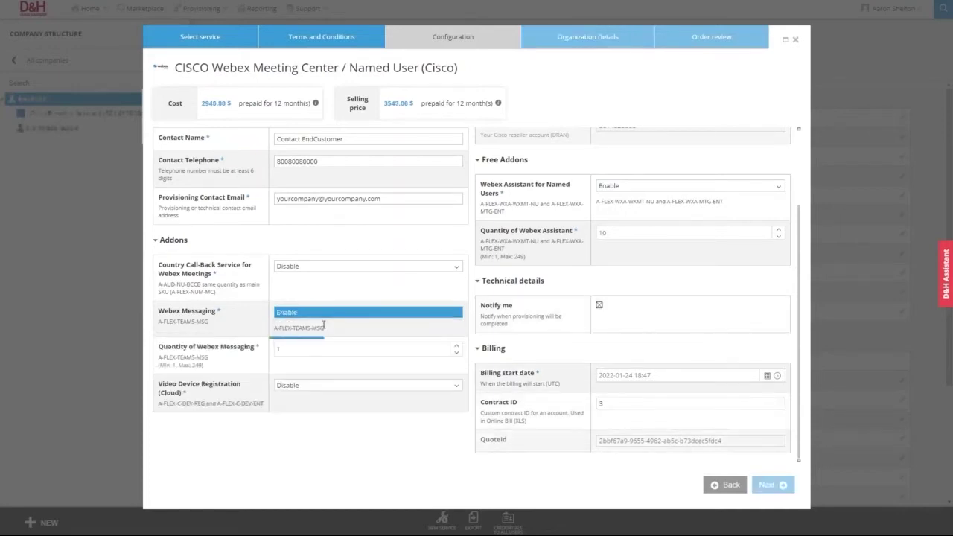
text(0)
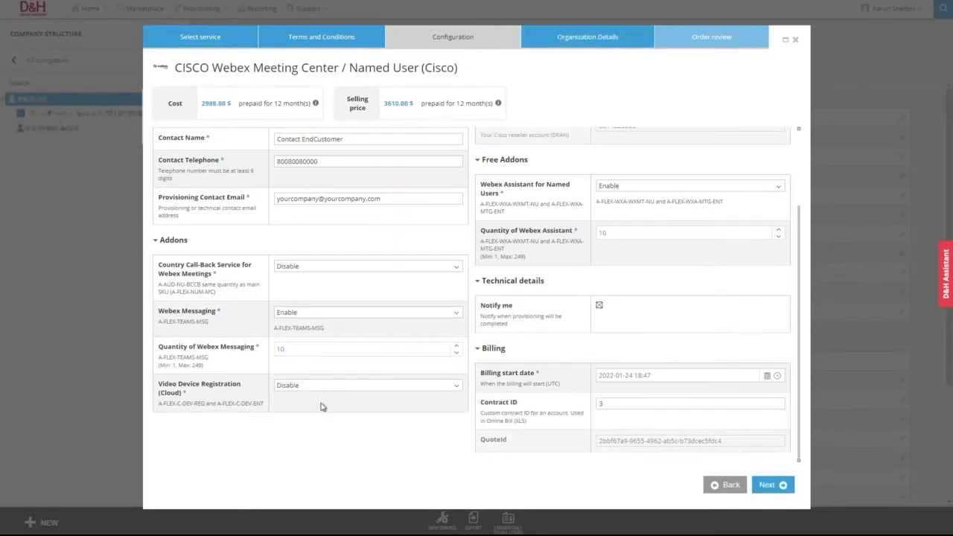
Enable Video Device Registration (Cloud) with a quantity of 2, and advance through the organization details to the order review
click(333, 387)
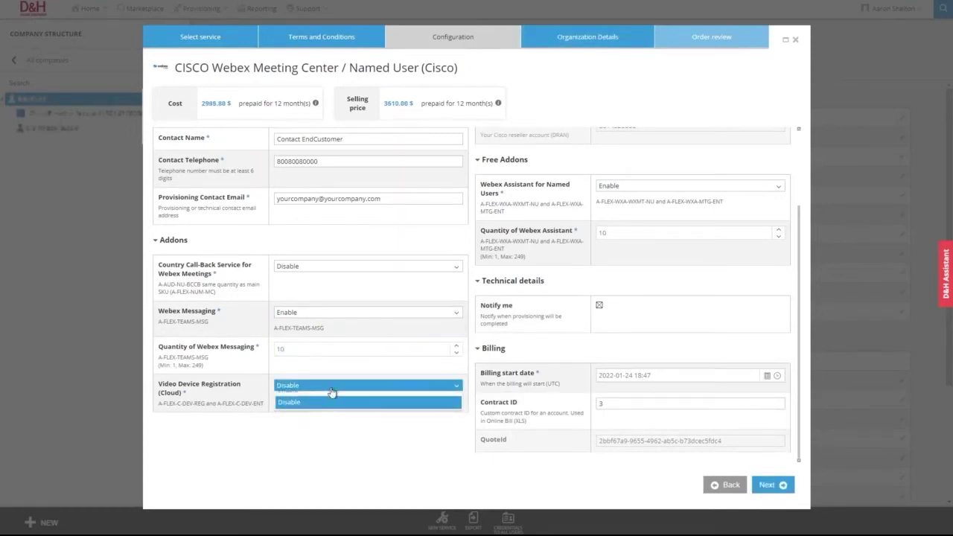
click(331, 394)
drag(332, 423, 269, 422)
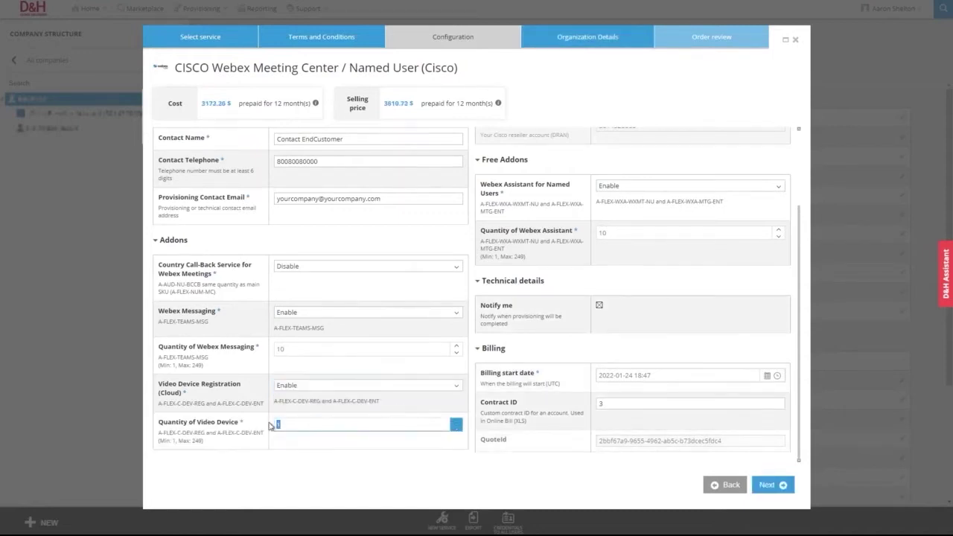
text(2)
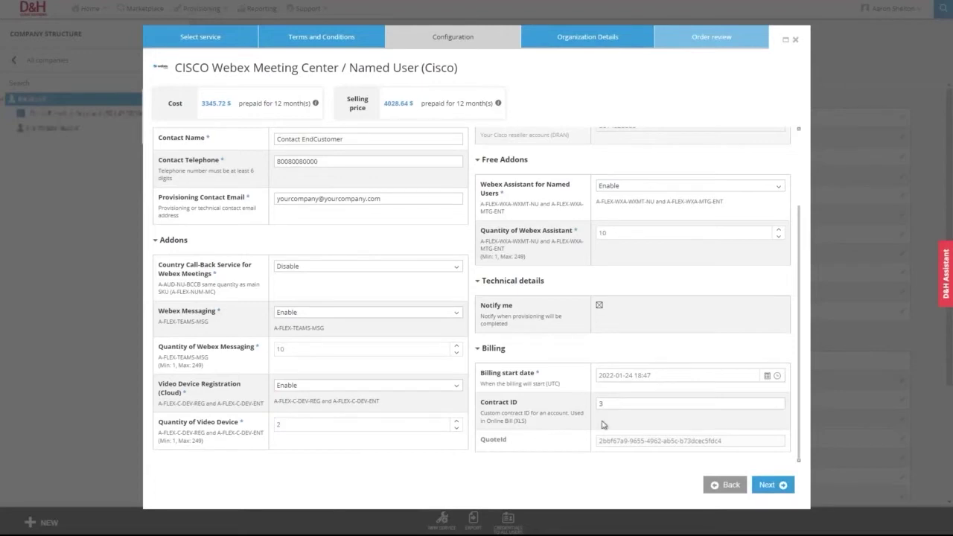
click(770, 486)
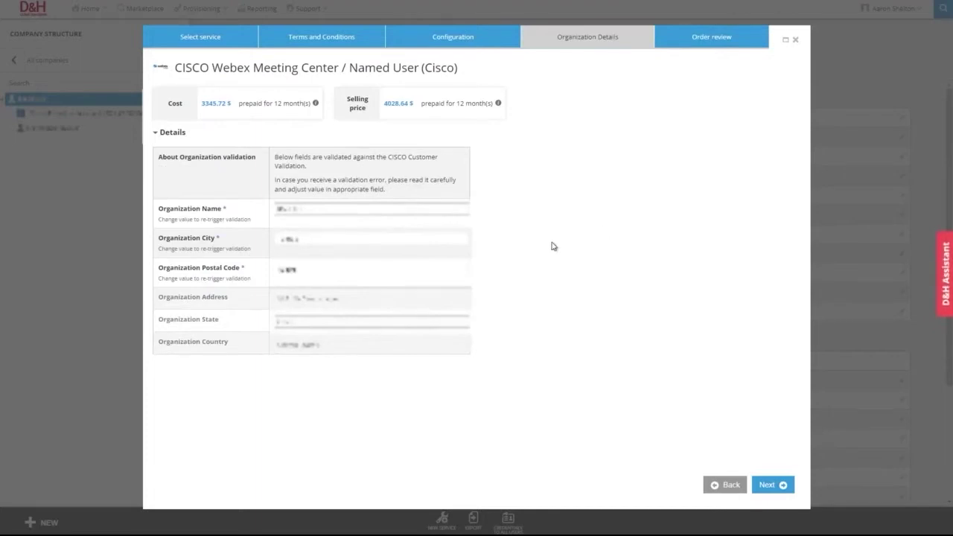
click(772, 485)
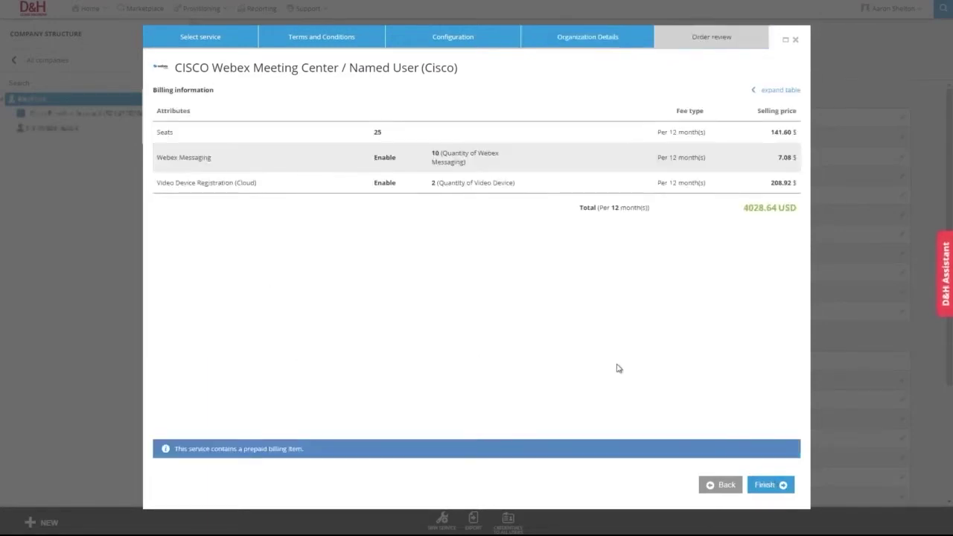